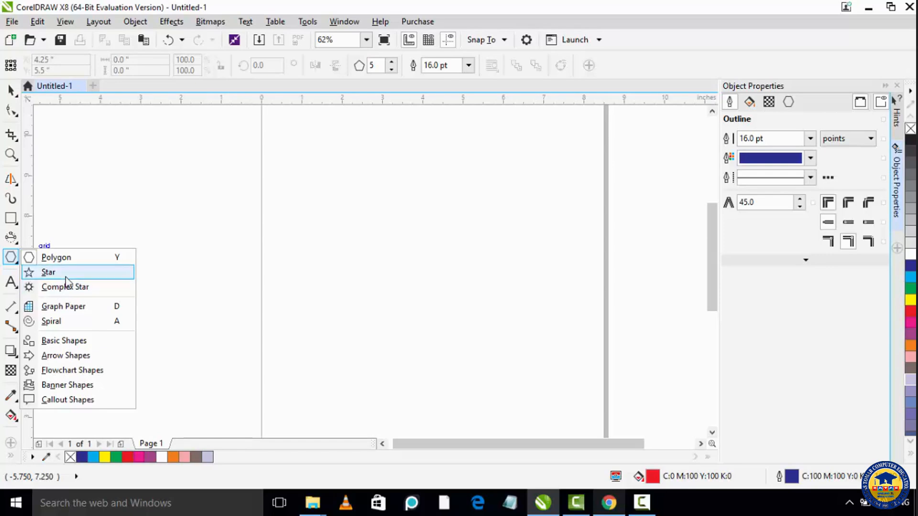
Draw a five-pointed star about 2.85 by 2.49 in near the page's upper middle and set its width to 4 in.
left_click(48, 272)
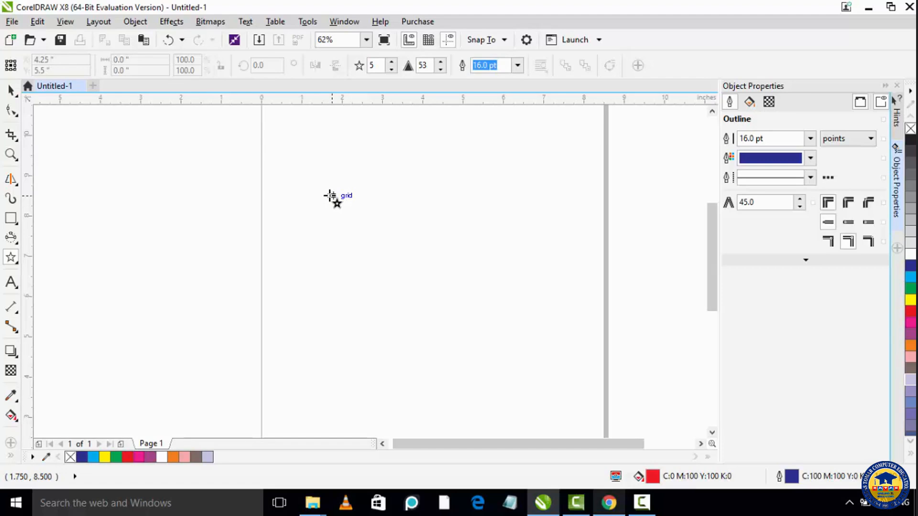
left_click_drag(327, 187, 443, 289)
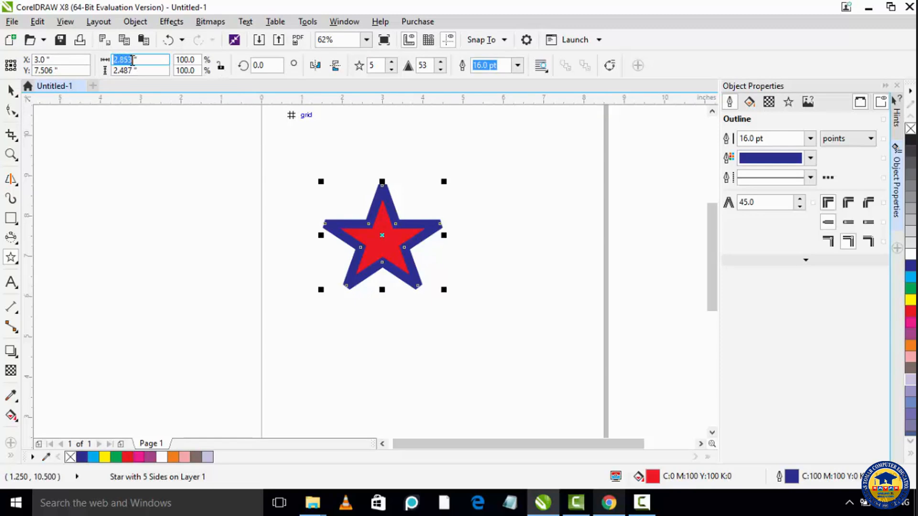
key("Return")
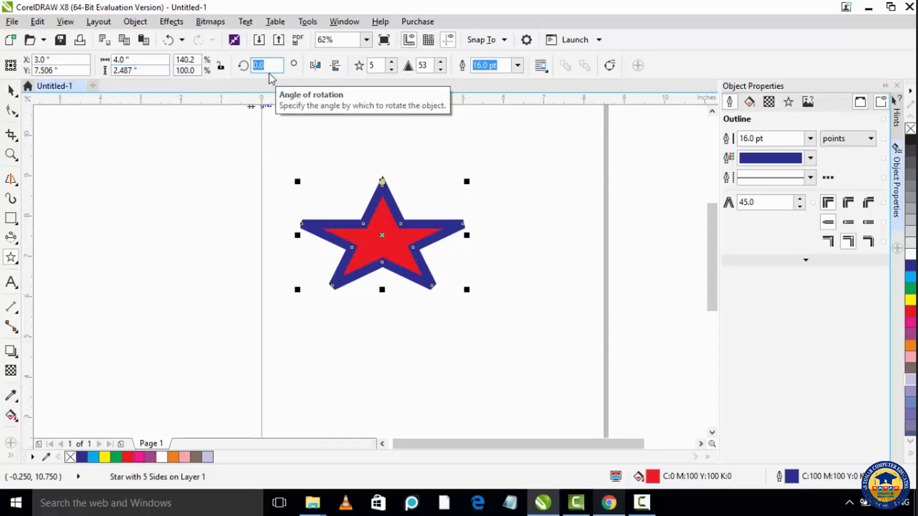
Rotate the star to 15 degrees and mirror it twice horizontally and twice vertically.
key("Return")
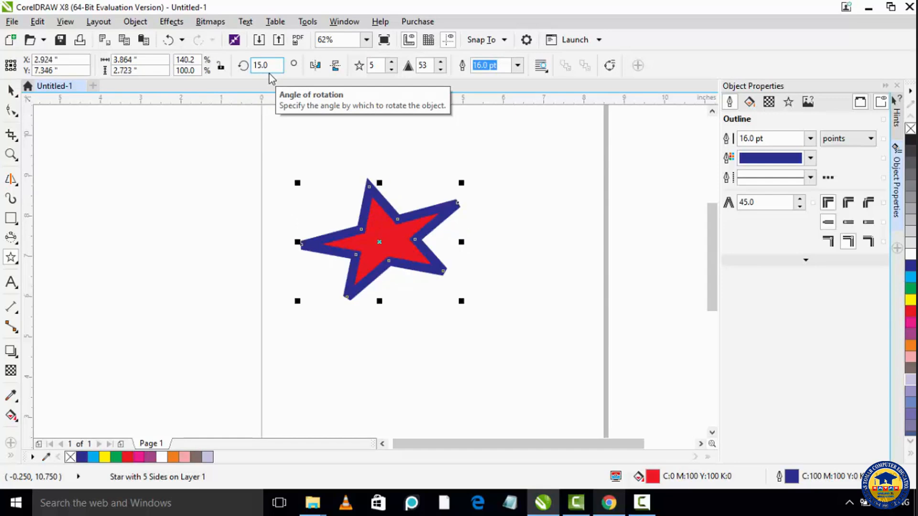
left_click(317, 70)
left_click(318, 69)
left_click(335, 67)
left_click(335, 68)
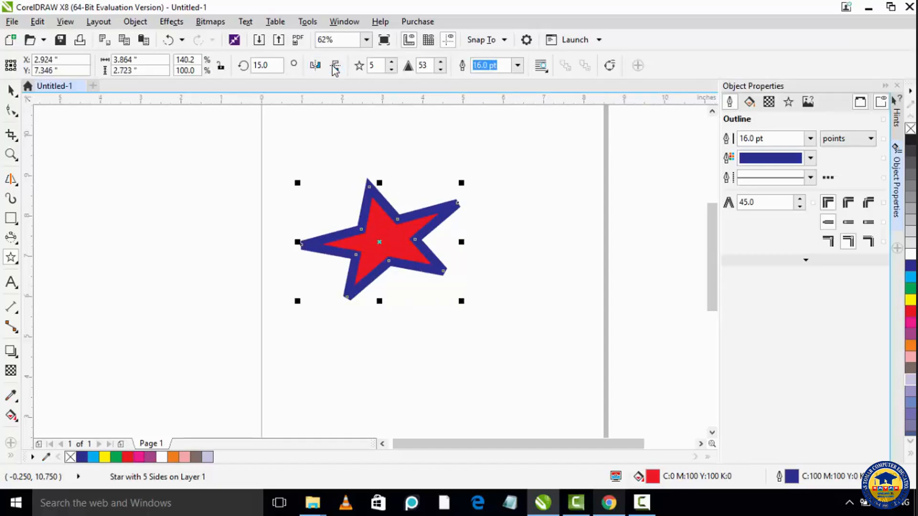
Increase the star's number of points to 30.
left_click(392, 64)
left_click(392, 64)
left_click(391, 65)
left_click(392, 64)
left_click(391, 64)
left_click(392, 64)
left_click(391, 64)
left_click(391, 64)
left_click(391, 64)
left_click(392, 64)
left_click(391, 64)
left_click(391, 65)
left_click(392, 64)
left_click(392, 64)
left_click(391, 64)
left_click(391, 64)
left_click(392, 64)
left_click(392, 64)
left_click(392, 64)
left_click(392, 64)
left_click(392, 64)
left_click(392, 64)
left_click(391, 64)
left_click(391, 64)
left_click(392, 69)
left_click(392, 70)
left_click(392, 69)
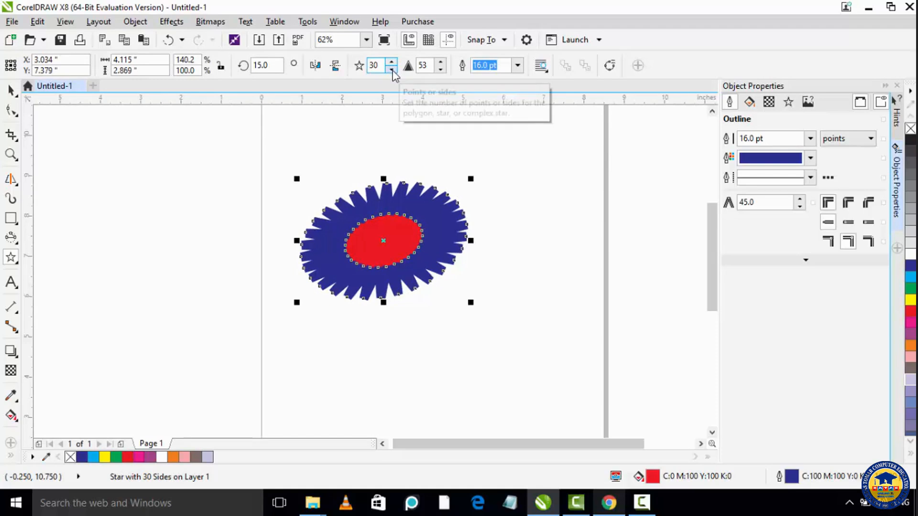
Reduce the star's number of points to 3.
left_click(392, 69)
left_click(392, 69)
left_click(392, 69)
left_click(392, 70)
left_click(392, 69)
left_click(392, 70)
left_click(392, 69)
left_click(392, 69)
left_click(392, 69)
left_click(392, 70)
left_click(392, 69)
left_click(392, 69)
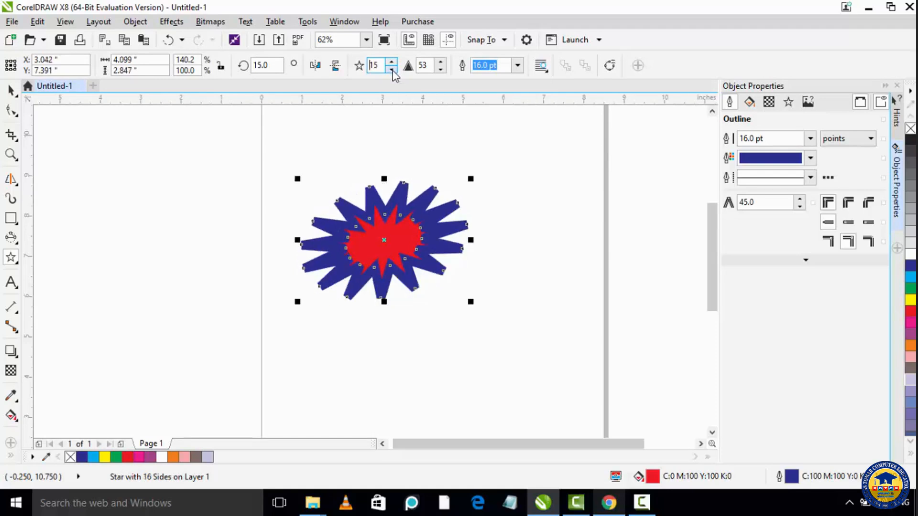
left_click(392, 69)
left_click(392, 69)
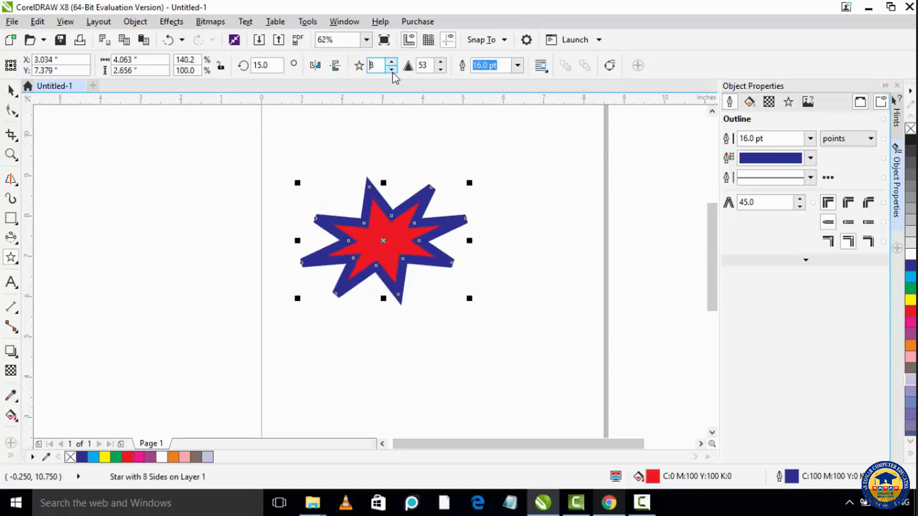
left_click(391, 69)
left_click(392, 70)
left_click(392, 70)
left_click(392, 70)
left_click(392, 70)
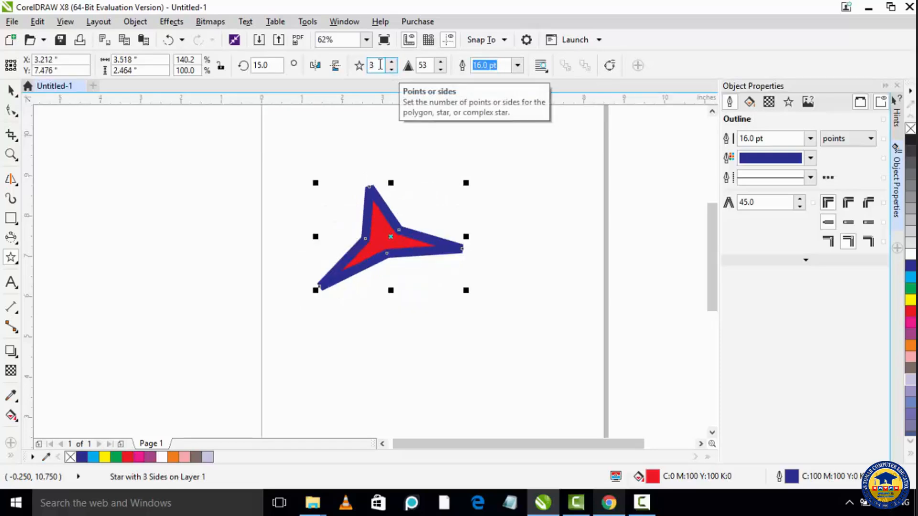
Reset the star's rotation angle to 0 degrees and set its number of points to 7.
left_click(249, 69)
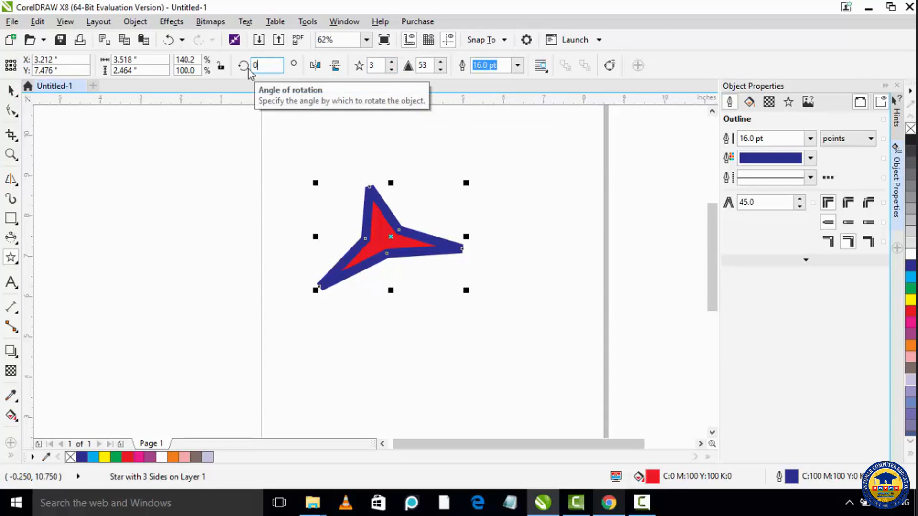
type("0")
key("Return")
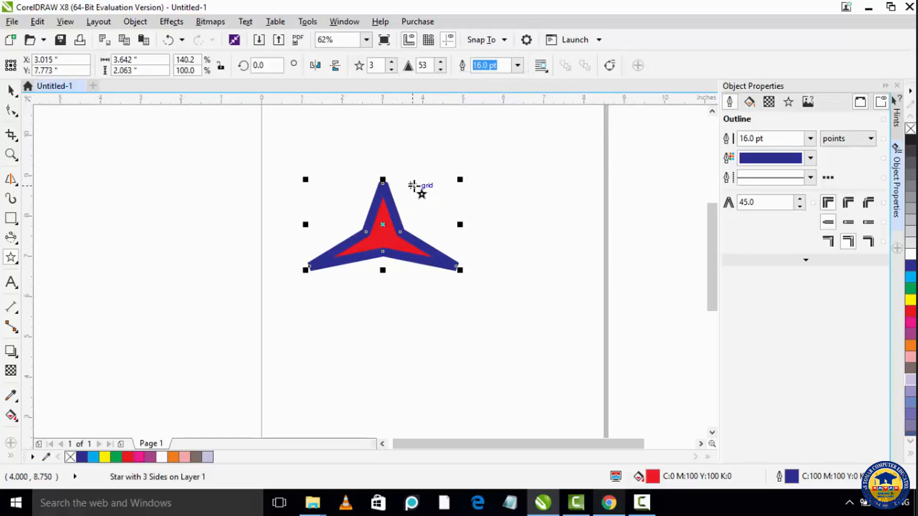
left_click(391, 62)
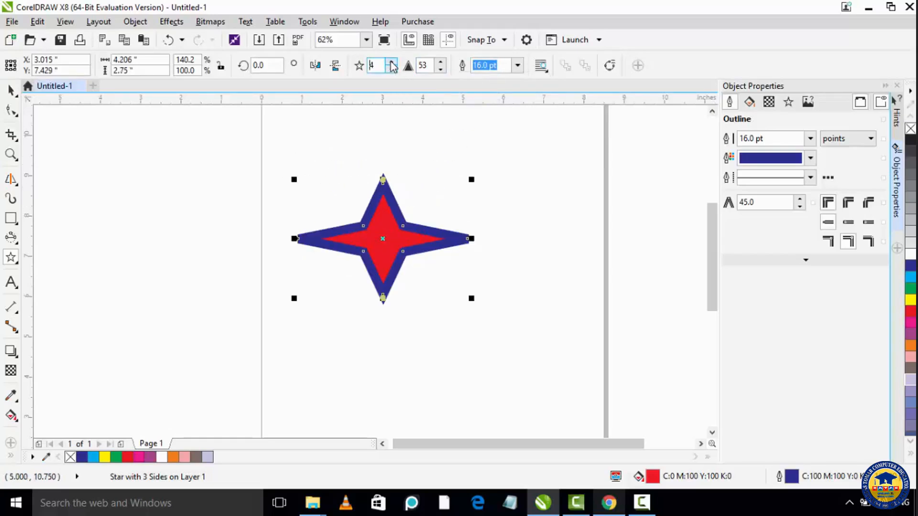
left_click(391, 63)
left_click(391, 62)
left_click(391, 62)
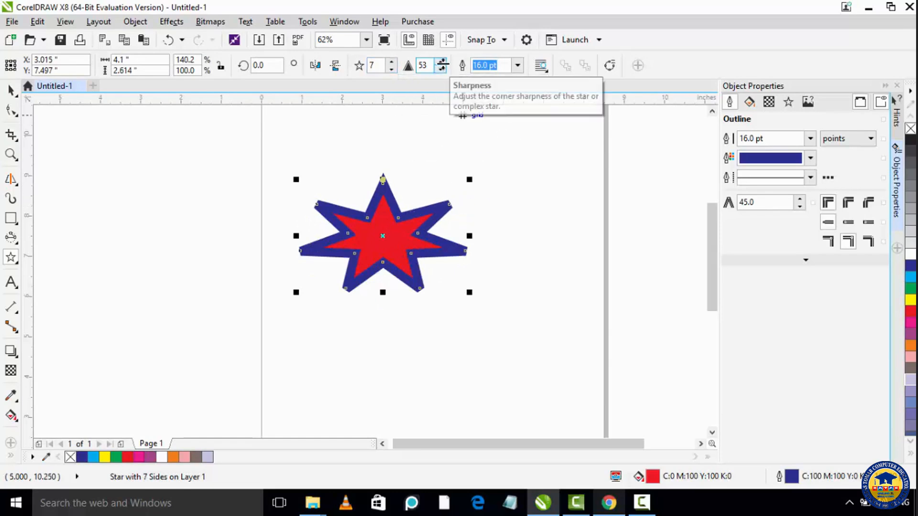
Increase the seven-pointed star's corner sharpness to 68.
left_click(440, 62)
left_click(440, 62)
left_click(441, 62)
left_click(441, 62)
left_click(440, 62)
left_click(440, 62)
left_click(440, 62)
left_click(440, 62)
left_click(441, 62)
left_click(440, 62)
left_click(440, 70)
left_click(440, 69)
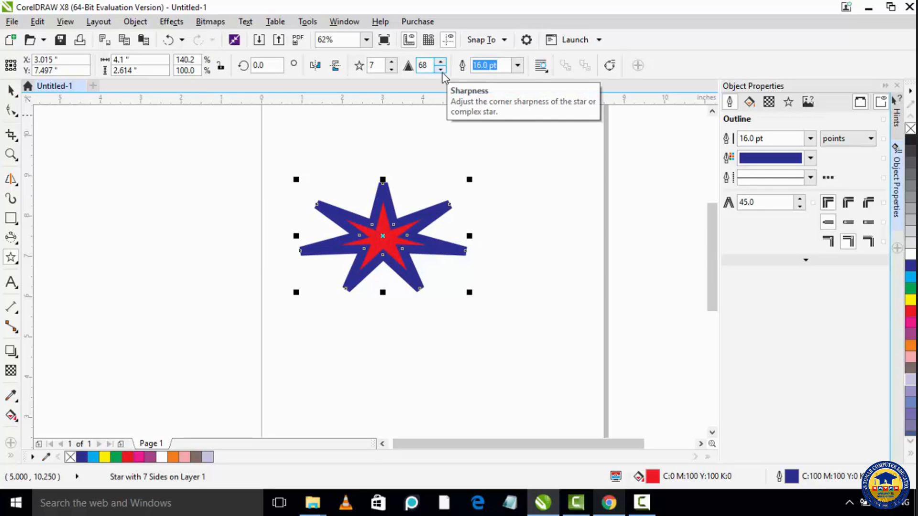
Lower the seven-pointed star's corner sharpness to 40.
left_click(440, 70)
left_click(440, 70)
left_click(440, 70)
left_click(440, 70)
left_click(440, 70)
left_click(440, 70)
left_click(441, 70)
left_click(440, 69)
left_click(440, 70)
left_click(440, 69)
left_click(440, 70)
left_click(440, 70)
left_click(440, 70)
left_click(440, 70)
left_click(440, 69)
left_click(440, 69)
left_click(440, 70)
left_click(440, 70)
left_click(441, 69)
left_click(441, 70)
left_click(441, 69)
left_click(440, 70)
left_click(440, 70)
left_click(440, 70)
left_click(440, 70)
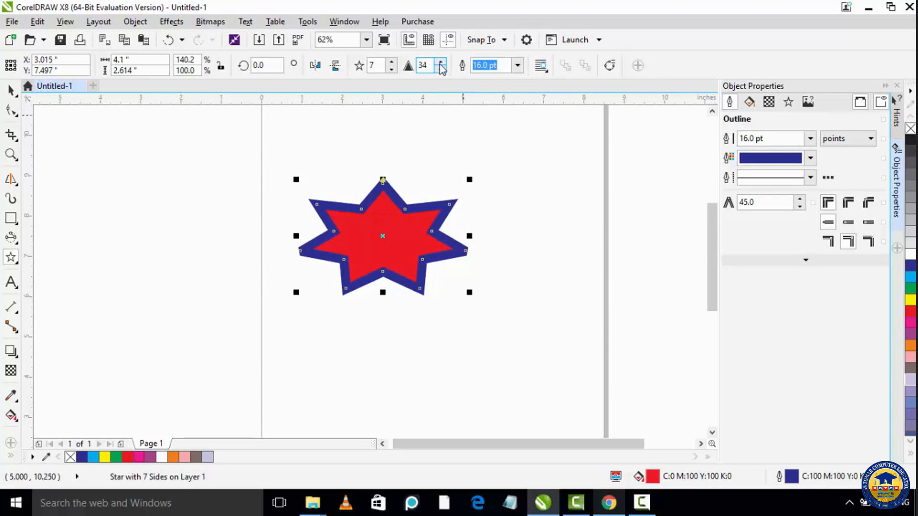
left_click(440, 70)
left_click(441, 62)
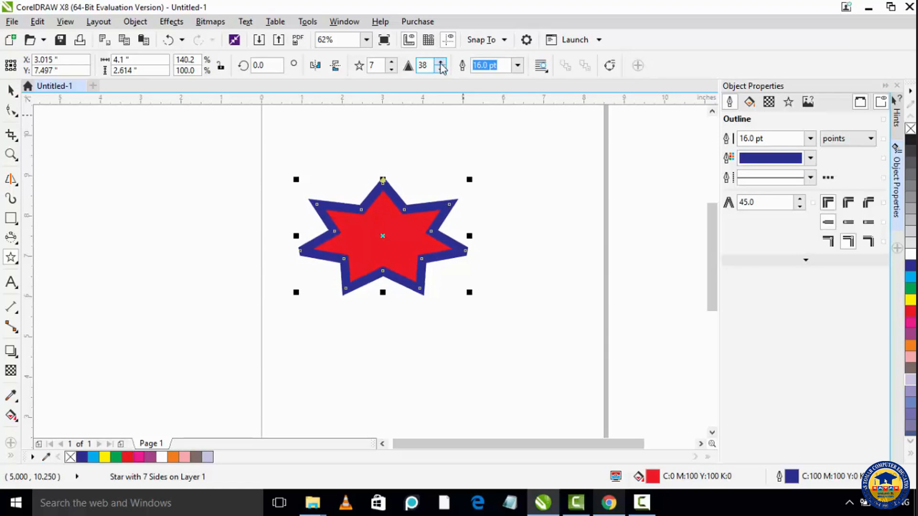
left_click(440, 62)
left_click(440, 63)
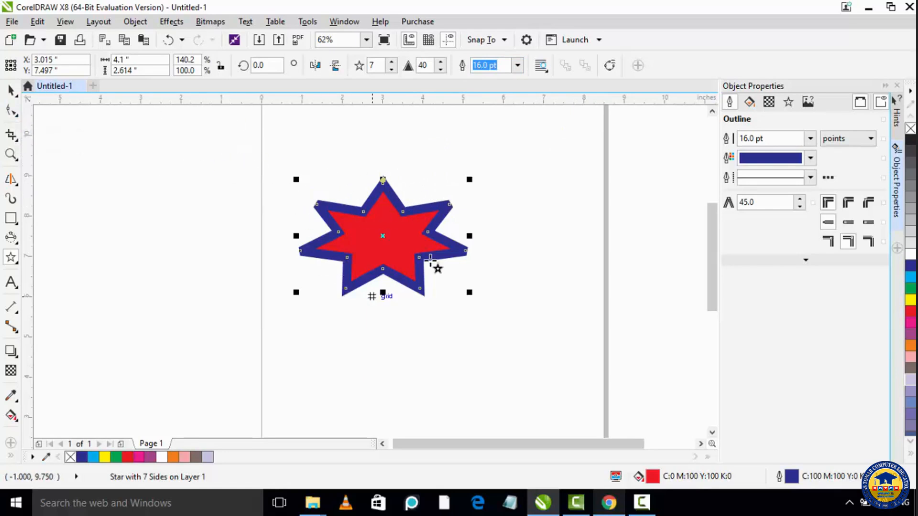
Convert the star to curves and pull its outer tip nodes outward with the Shape tool to form an irregular starburst.
left_click(608, 69)
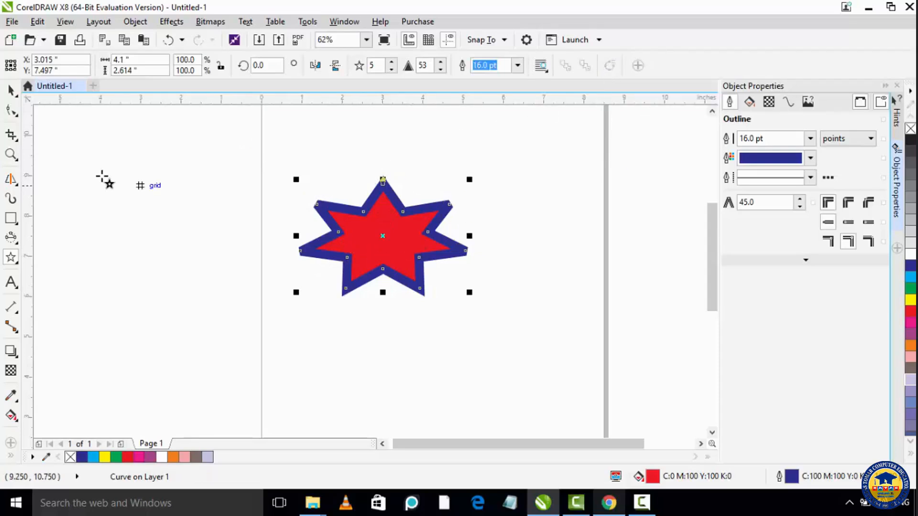
left_click(11, 111)
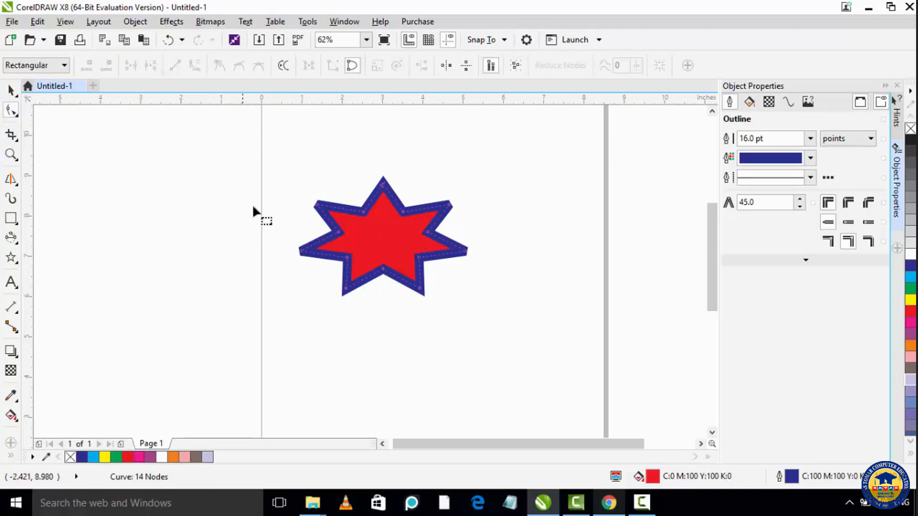
left_click_drag(316, 203, 312, 175)
left_click_drag(383, 187, 402, 154)
left_click_drag(475, 256, 544, 276)
left_click_drag(419, 293, 432, 359)
left_click_drag(344, 290, 341, 368)
left_click_drag(306, 255, 241, 256)
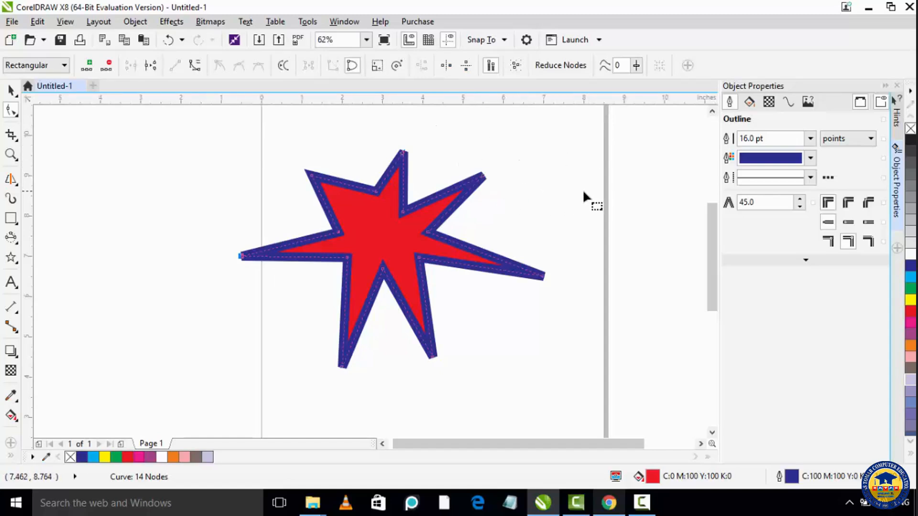
Try palette colors on the starburst, ending with a green outline and a purple fill (C20 M80 Y0 K20).
right_click(911, 300)
right_click(911, 316)
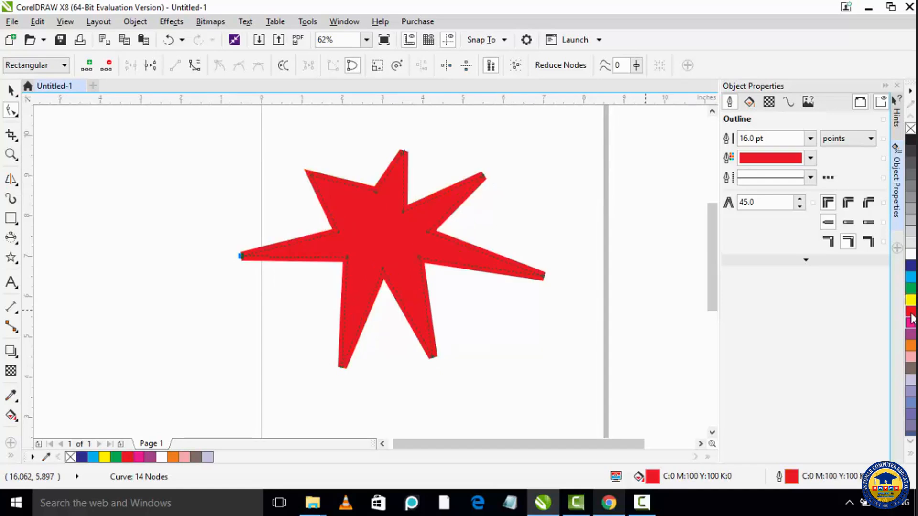
right_click(911, 288)
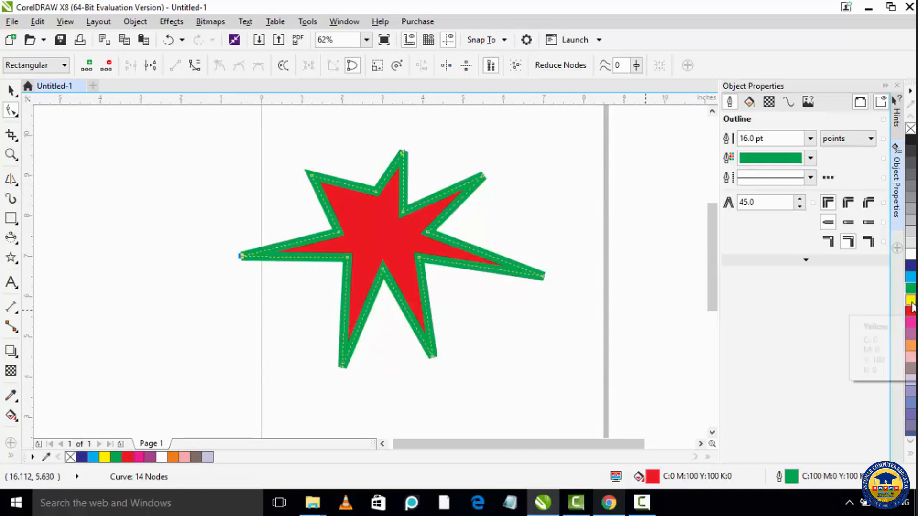
left_click(911, 300)
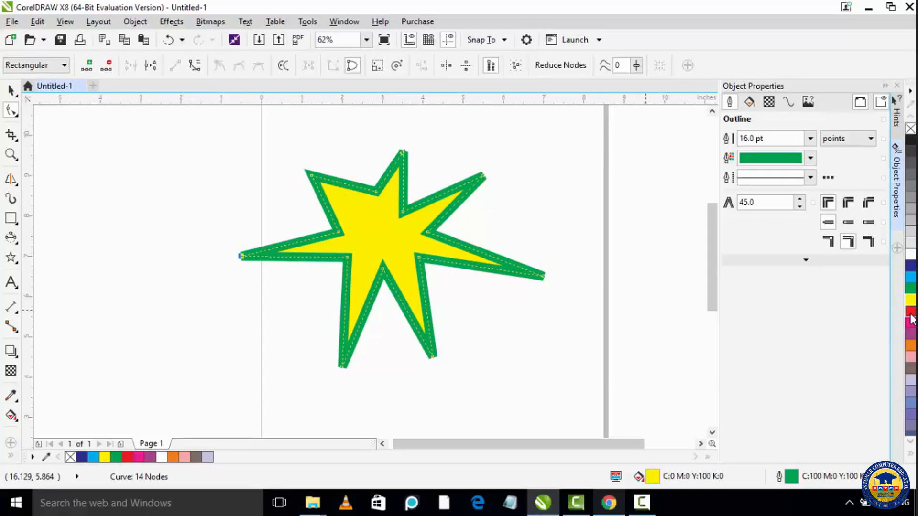
left_click(911, 316)
left_click(911, 325)
left_click(911, 334)
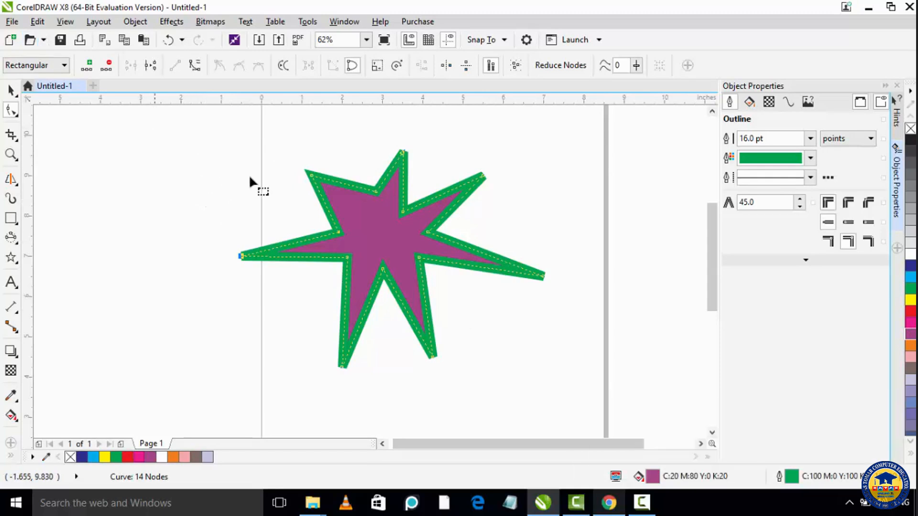
Delete the starburst and draw a nine-pointed complex star about 3.45 by 3.15 in on the page.
left_click_drag(167, 141, 590, 377)
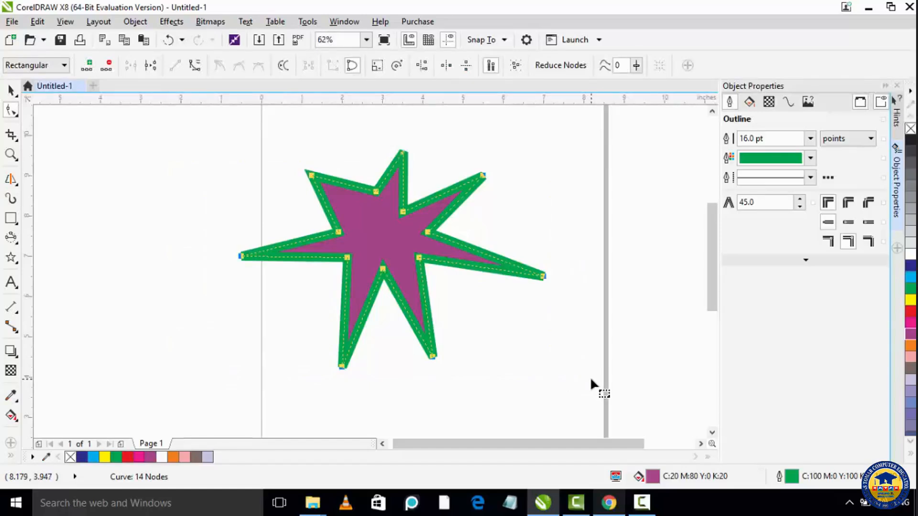
key("Delete")
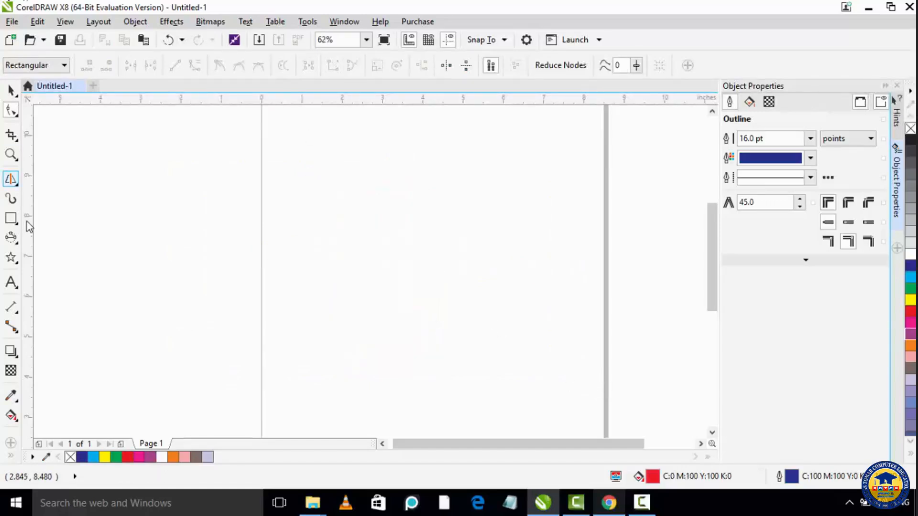
left_click(18, 263)
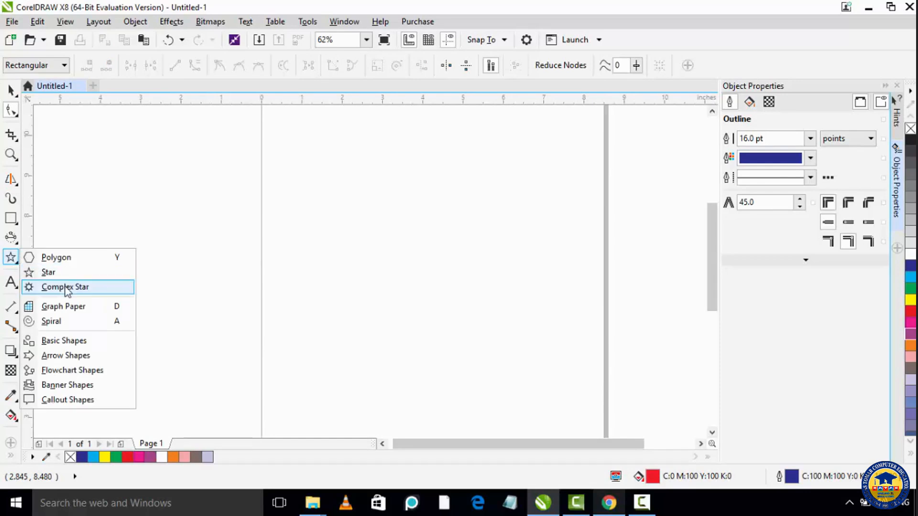
left_click(66, 287)
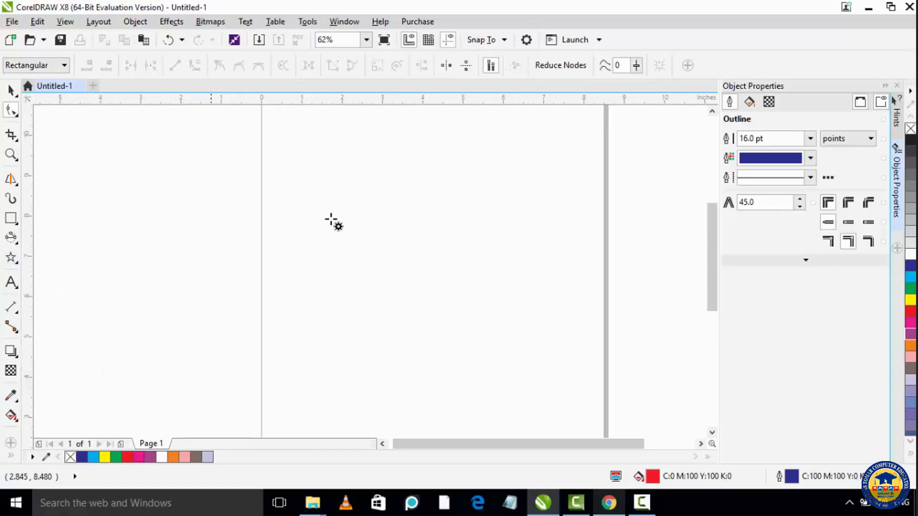
left_click_drag(362, 196, 506, 326)
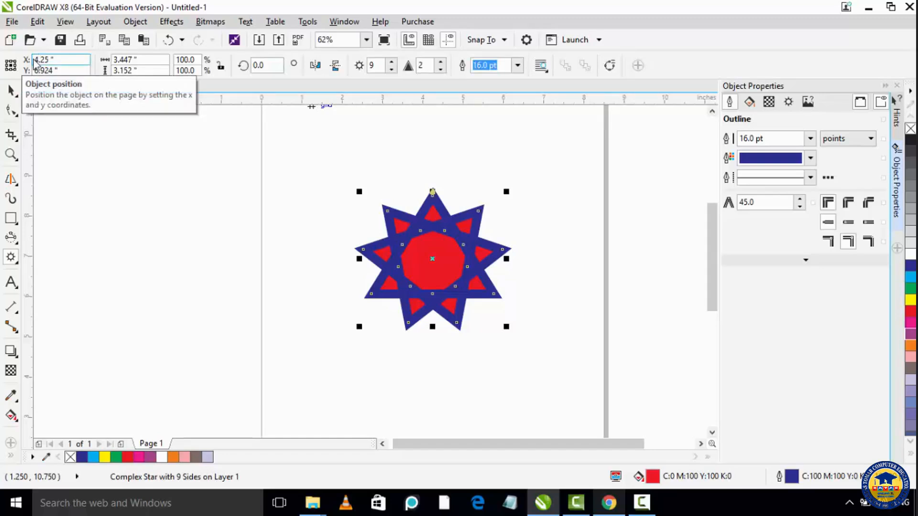
Set the complex star's X position to 6.25 in and move it back leftward to about X 3.97 in.
left_click_drag(37, 60, 30, 63)
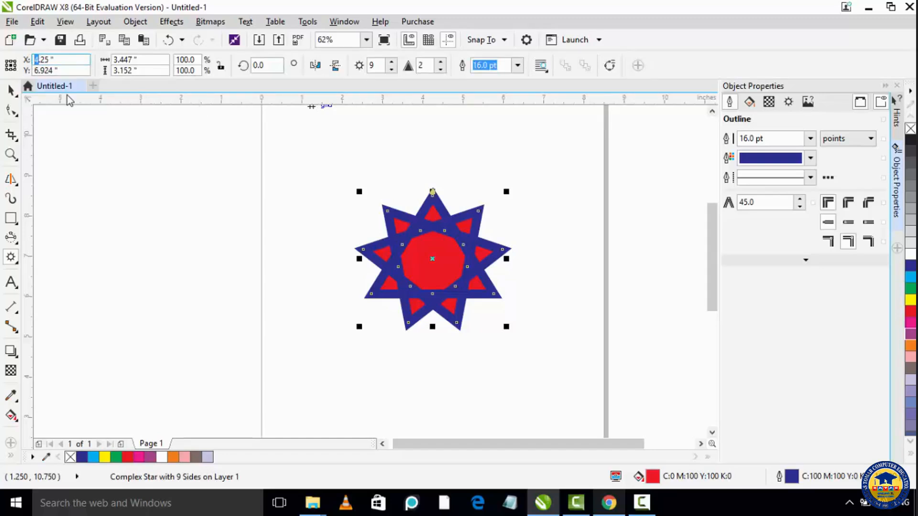
key("Return")
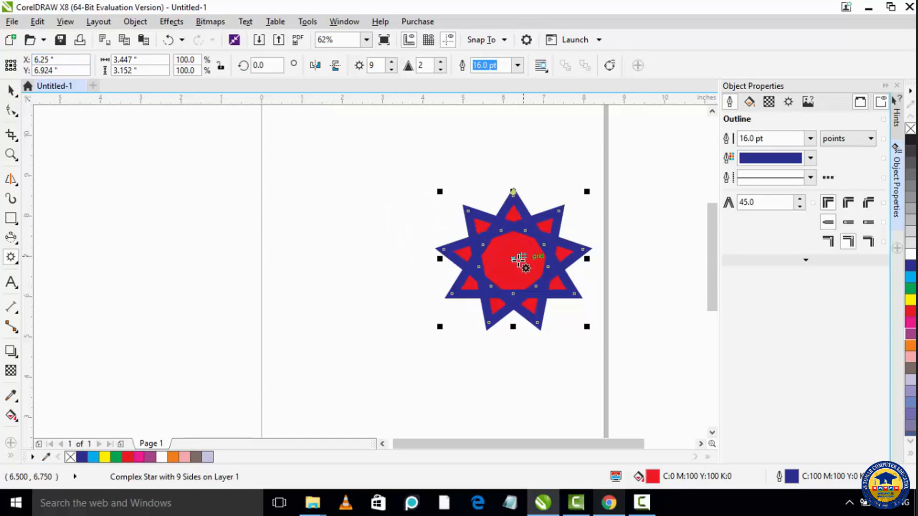
left_click_drag(513, 259, 422, 260)
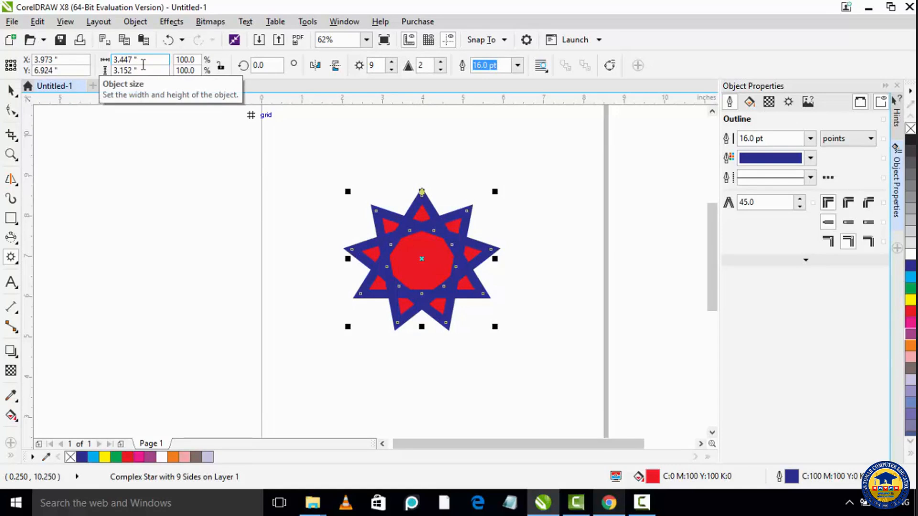
Rotate the complex star to 15 degrees and mirror it twice horizontally and once vertically.
left_click(253, 65)
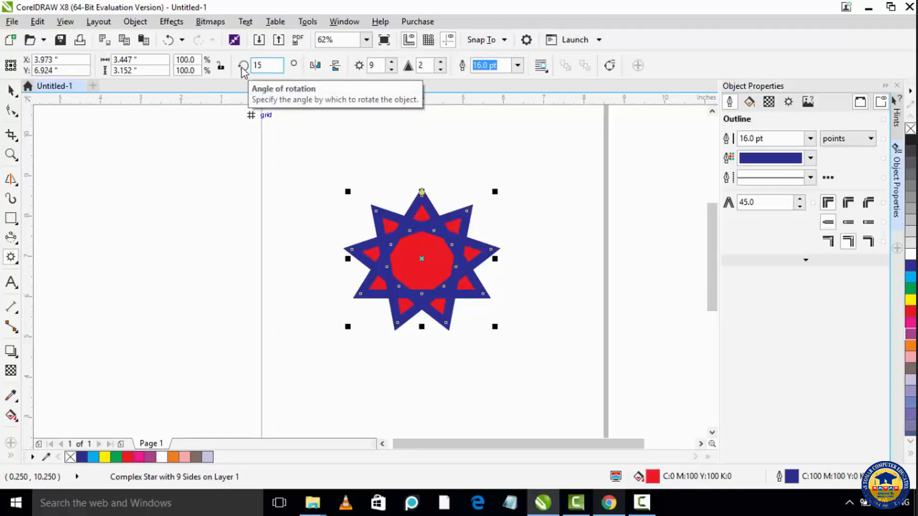
key("Return")
left_click(316, 66)
left_click(316, 66)
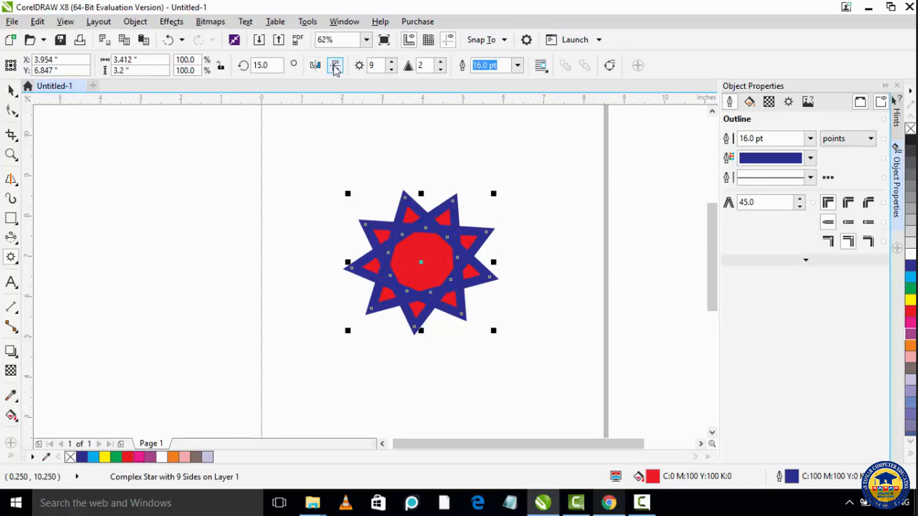
left_click(336, 66)
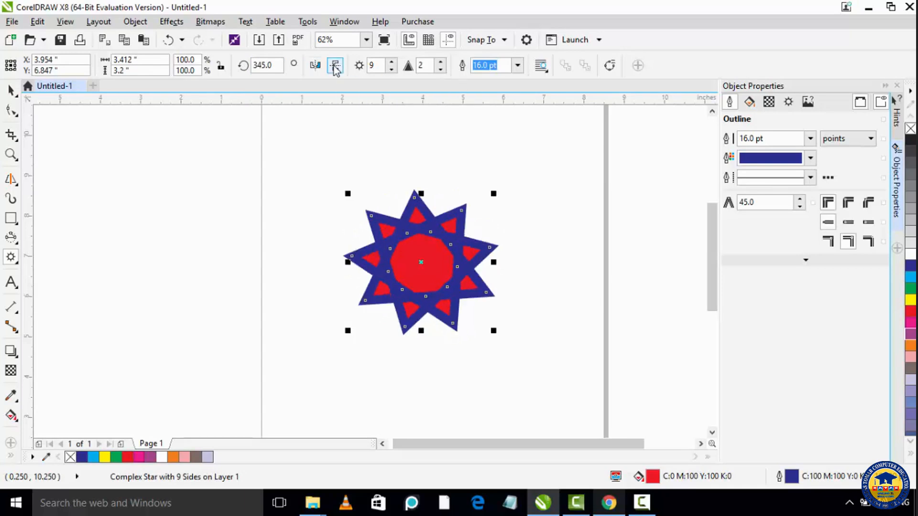
Mirror the complex star vertically twice and increase its number of points to 20.
left_click(336, 66)
left_click(338, 69)
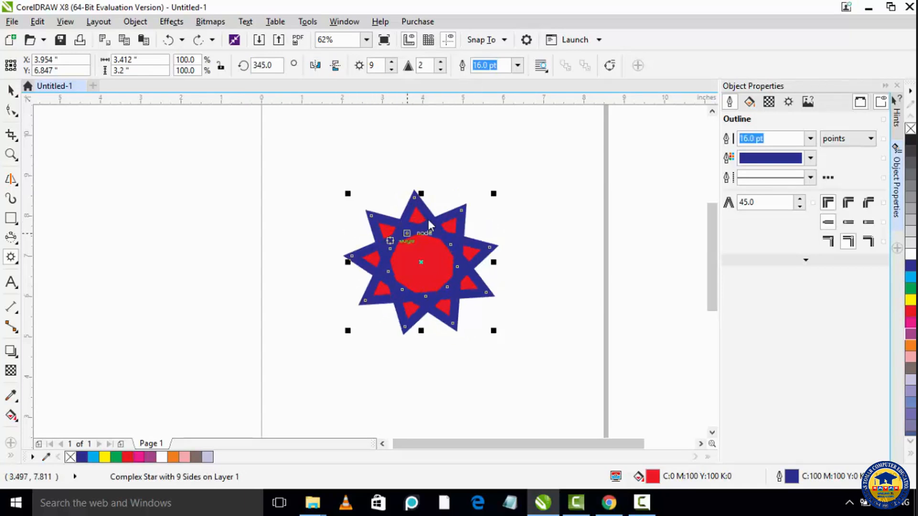
left_click(391, 63)
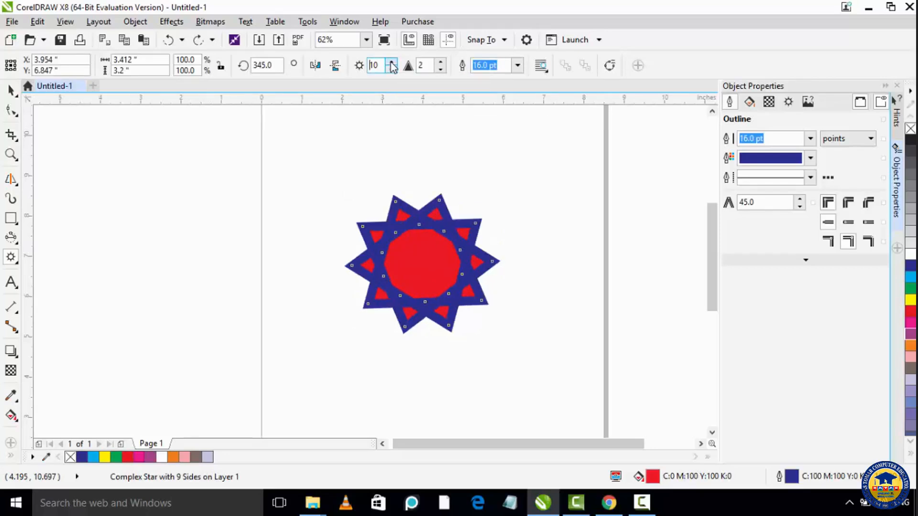
left_click(392, 62)
left_click(391, 63)
left_click(392, 62)
left_click(391, 62)
left_click(391, 63)
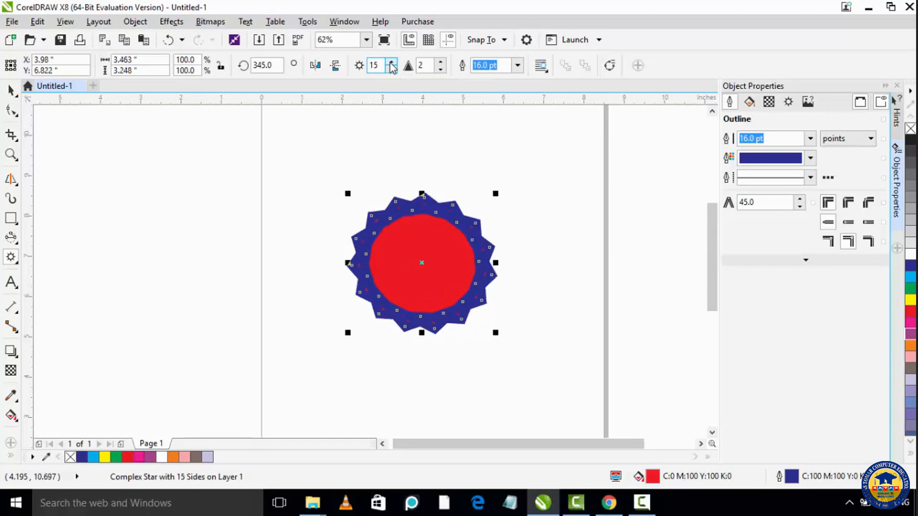
left_click(391, 63)
left_click(391, 64)
left_click(392, 64)
left_click(391, 63)
left_click(392, 64)
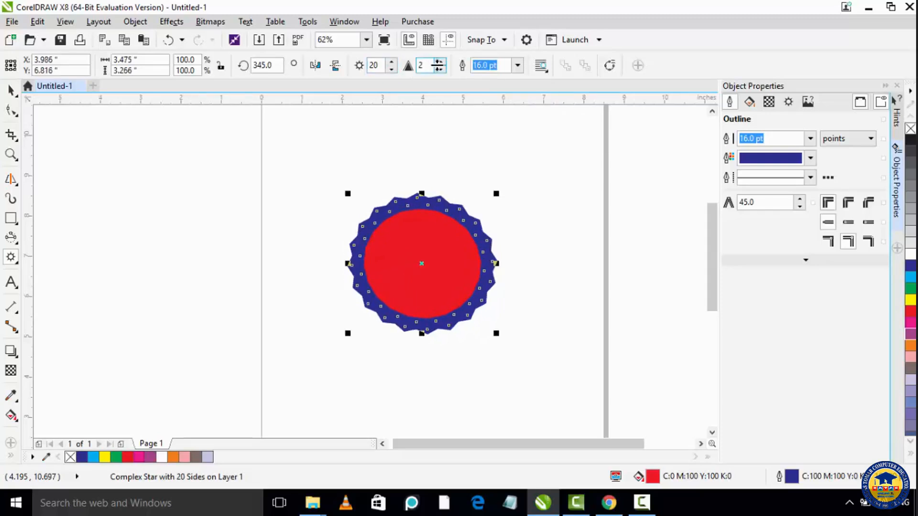
Try sharpness values up to 8 on the 20-pointed complex star and settle on 6.
left_click(441, 62)
left_click(441, 62)
left_click(440, 61)
left_click(440, 62)
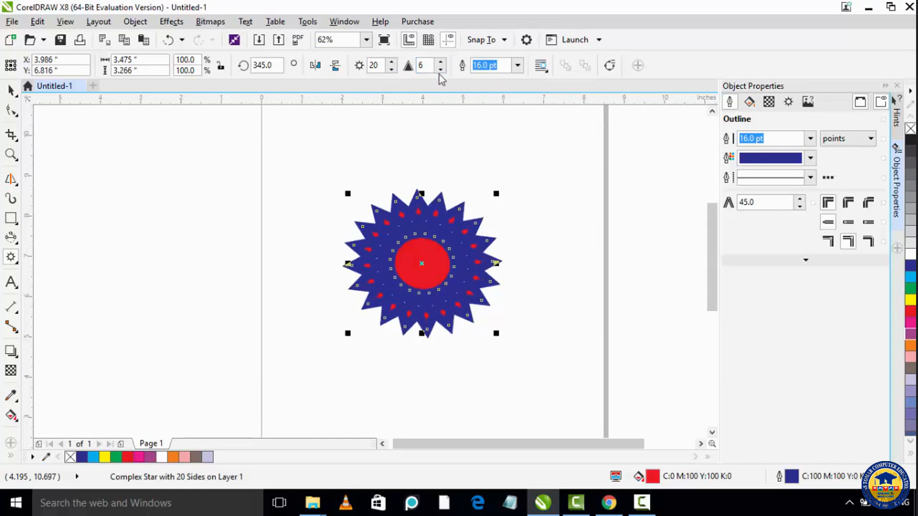
left_click(440, 68)
left_click(440, 63)
left_click(441, 63)
left_click(441, 62)
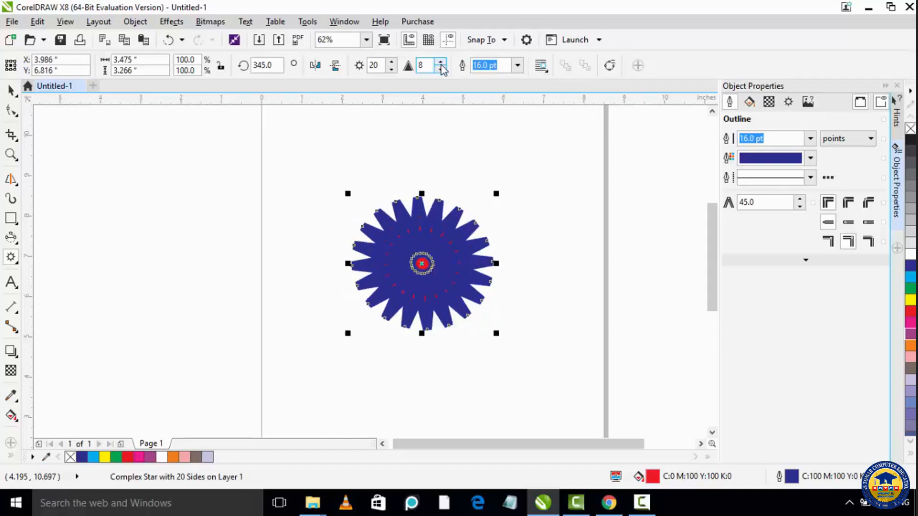
left_click(440, 70)
left_click(441, 71)
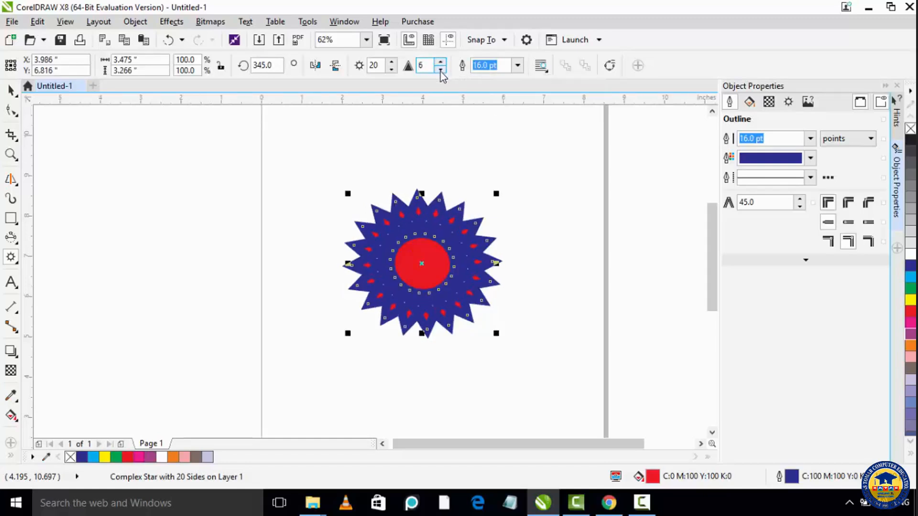
Try outline widths of 2 pt and 4 pt on the complex star, then set the width to 12 pt.
left_click(517, 65)
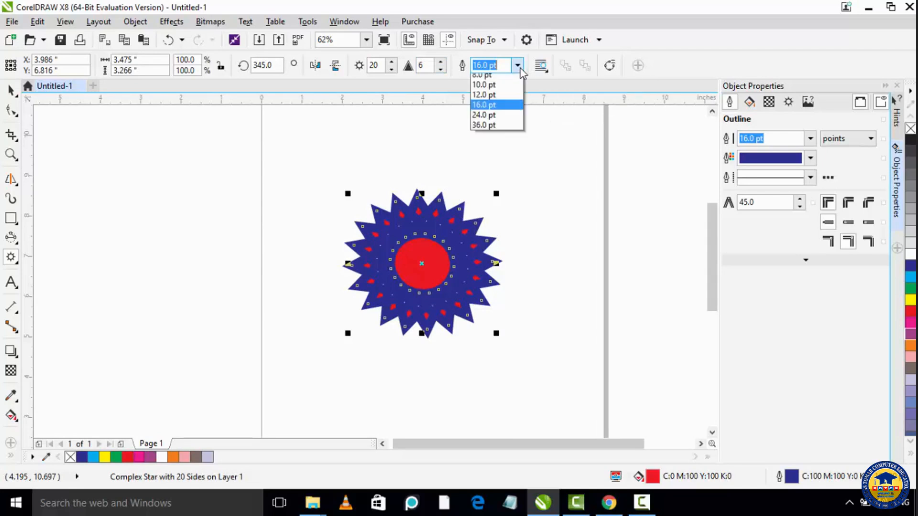
left_click(491, 141)
left_click(518, 65)
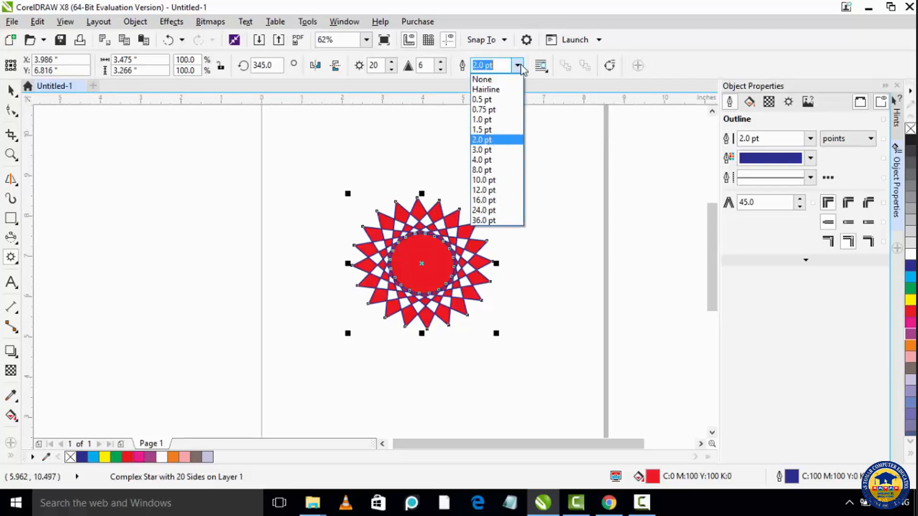
left_click(494, 160)
left_click(517, 66)
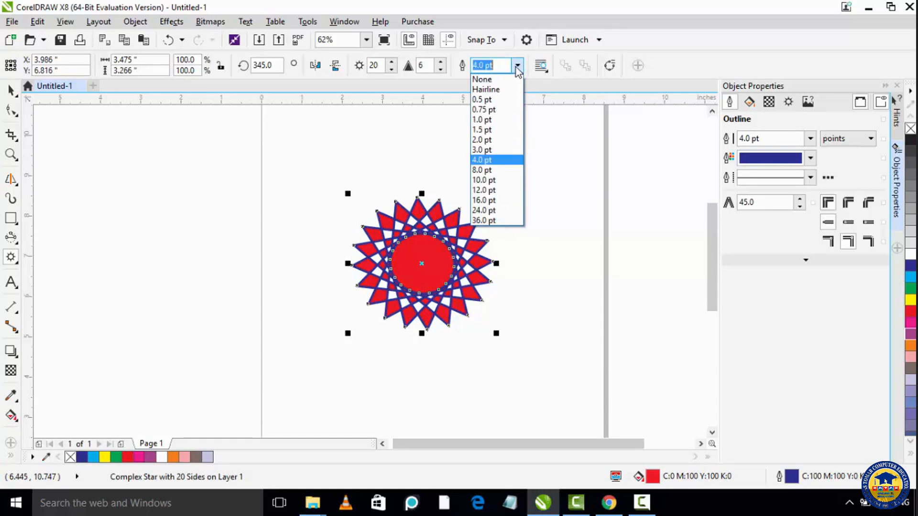
left_click(504, 191)
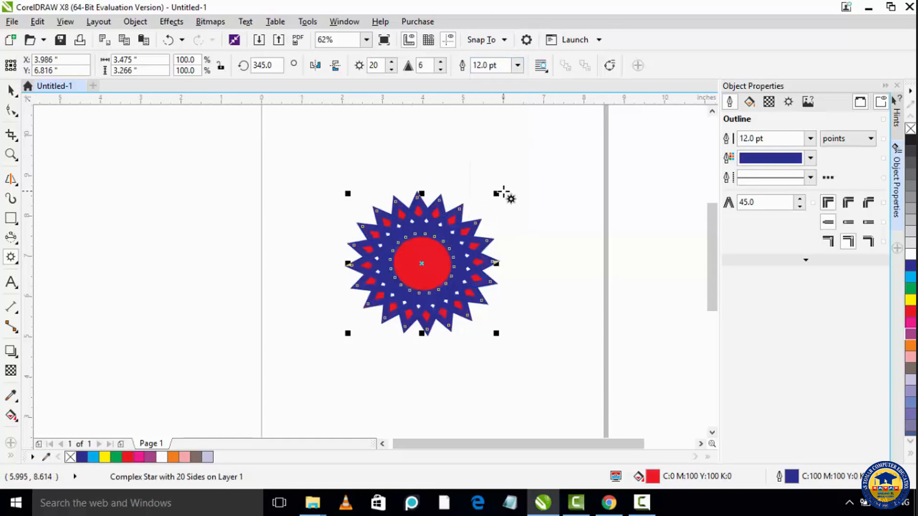
Try palette colors on the complex star's outline and fill, including a purple fill, ending with a blue outline and a red fill.
right_click(910, 311)
right_click(910, 287)
right_click(910, 267)
left_click(910, 300)
left_click(910, 313)
left_click(909, 337)
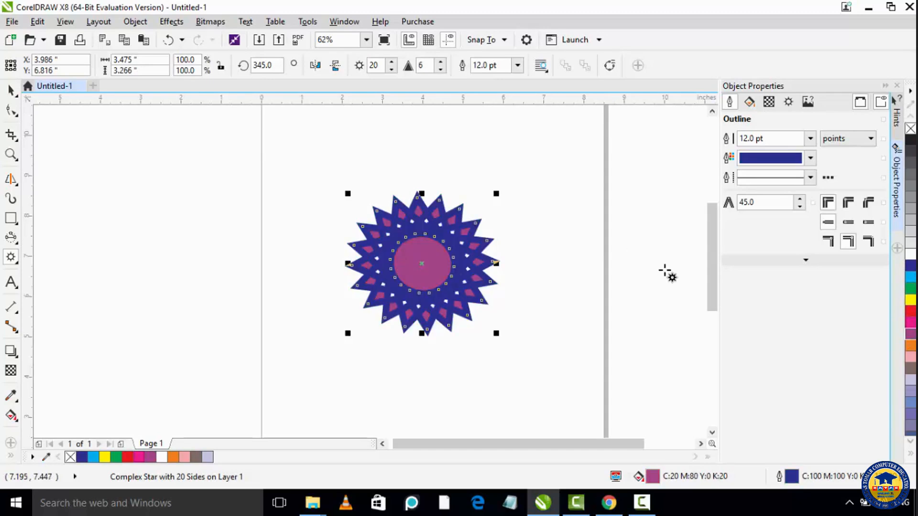
left_click(910, 312)
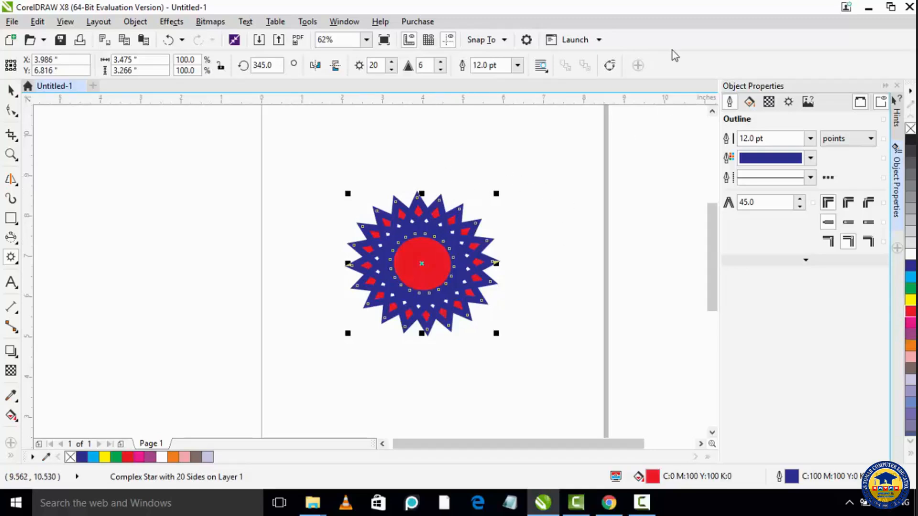
Convert the complex star to curves and pull four neighboring tip nodes on its upper-left side outward into long spikes with the Shape tool.
left_click(609, 65)
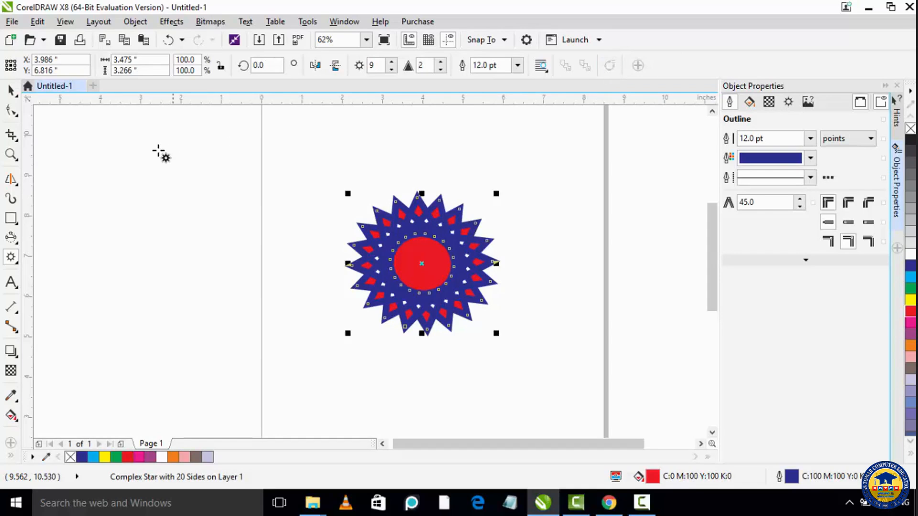
left_click(12, 110)
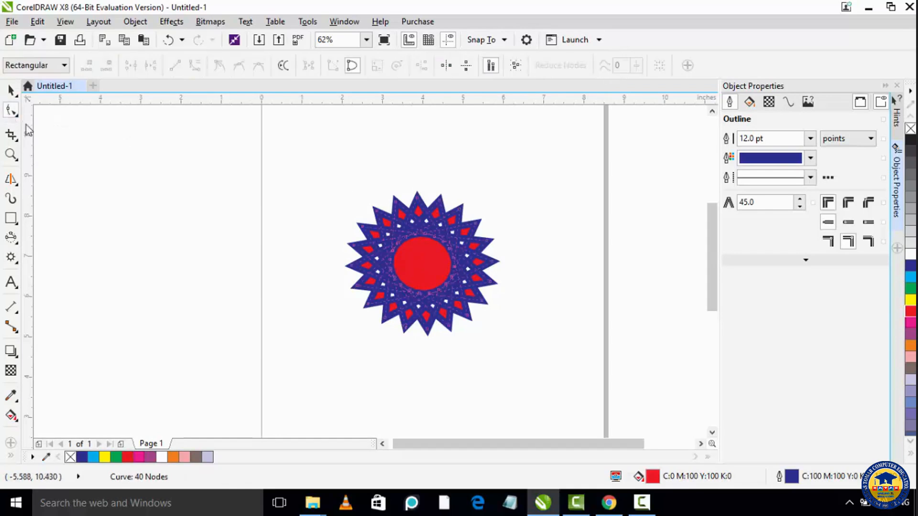
left_click_drag(376, 213, 364, 168)
left_click_drag(358, 224, 334, 172)
left_click_drag(351, 244, 306, 192)
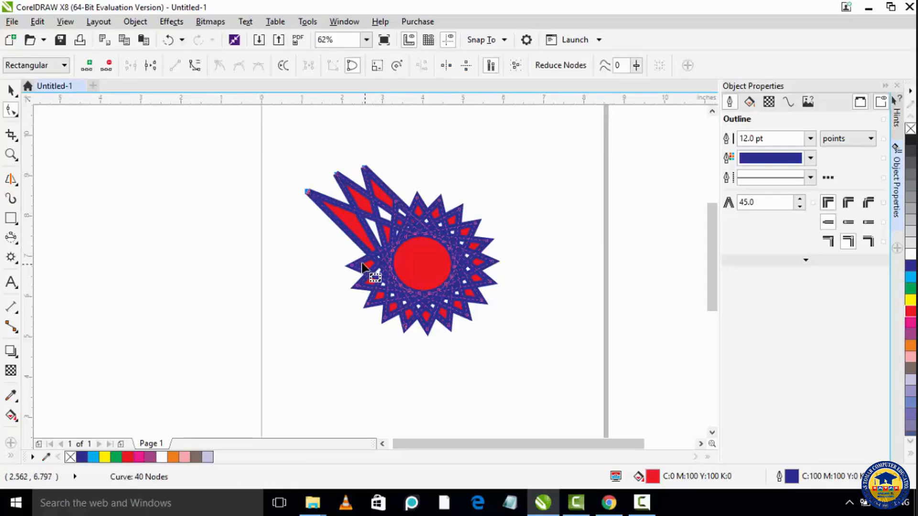
left_click_drag(354, 265, 272, 187)
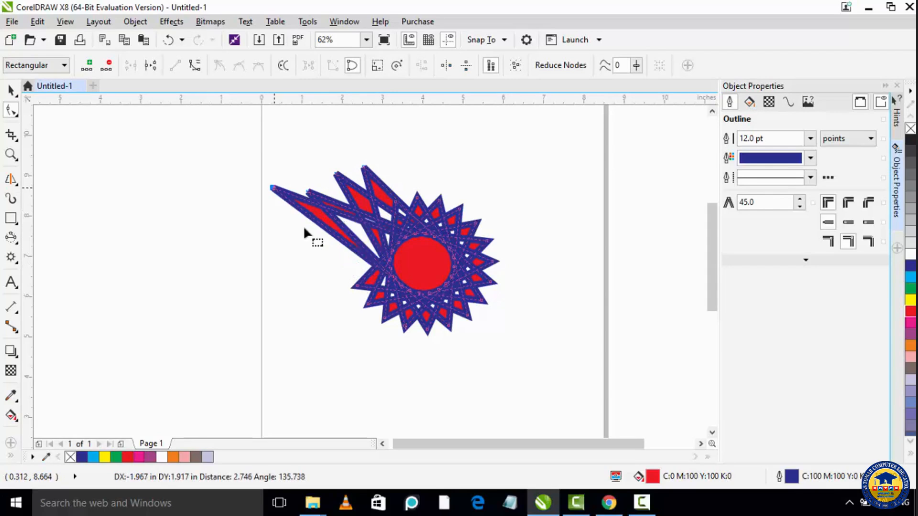
left_click(567, 260)
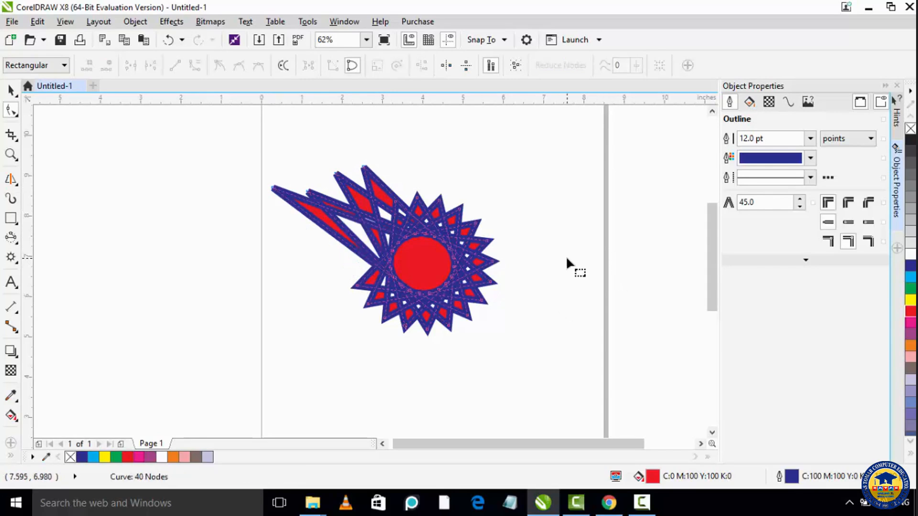